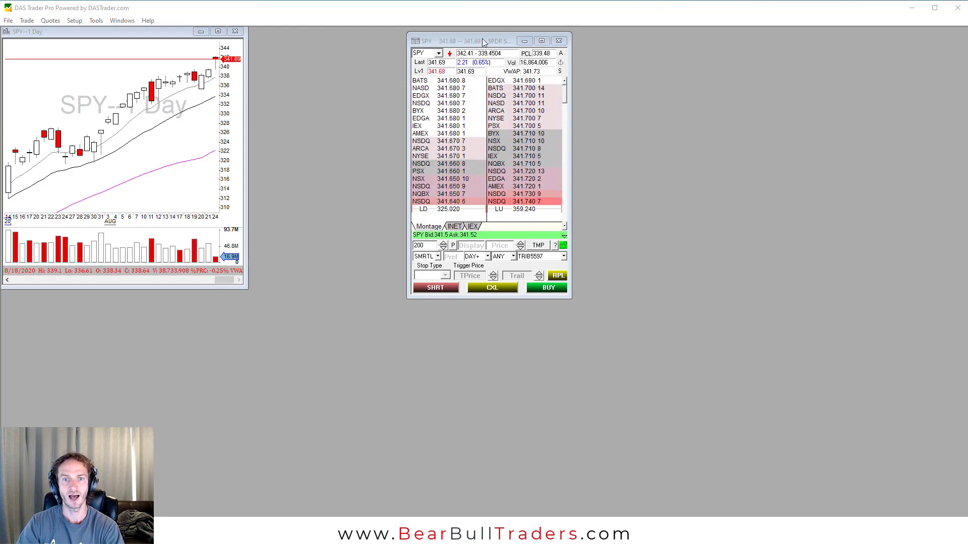
Step: Reposition the SPY montage and change its VWAP header field to RVOL-Relative volume
{"action": "left_click_drag", "start_coordinate": [482, 39], "coordinate": [453, 54]}
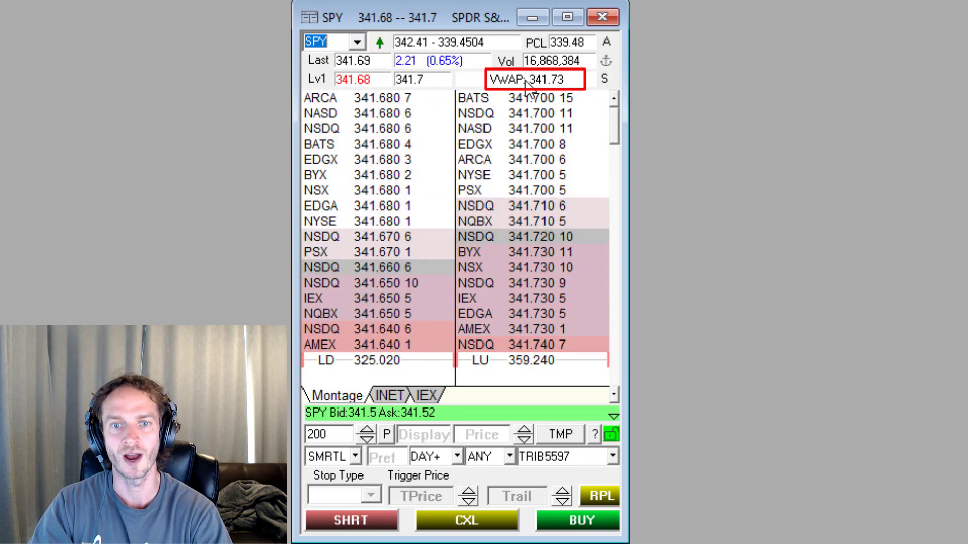
{"action": "right_click", "coordinate": [525, 81]}
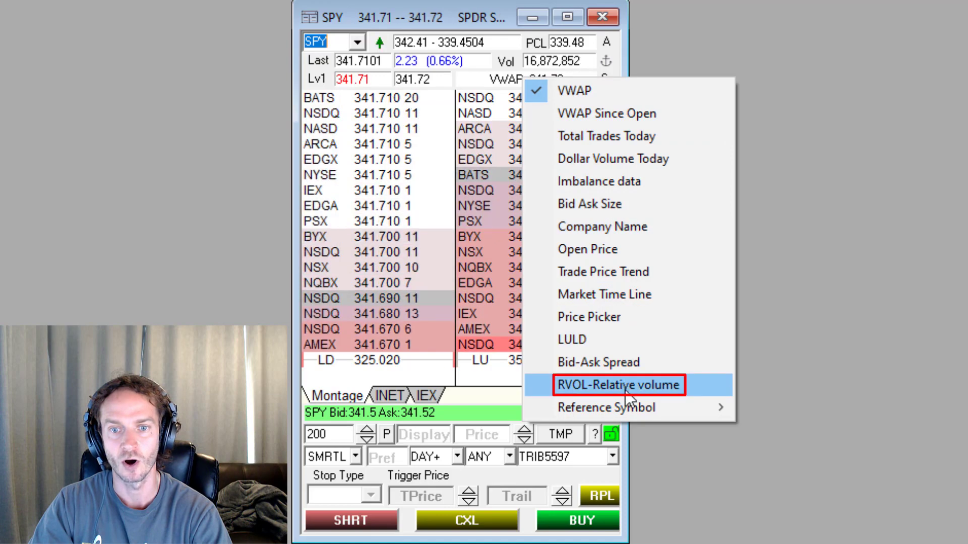
{"action": "left_click", "coordinate": [630, 389]}
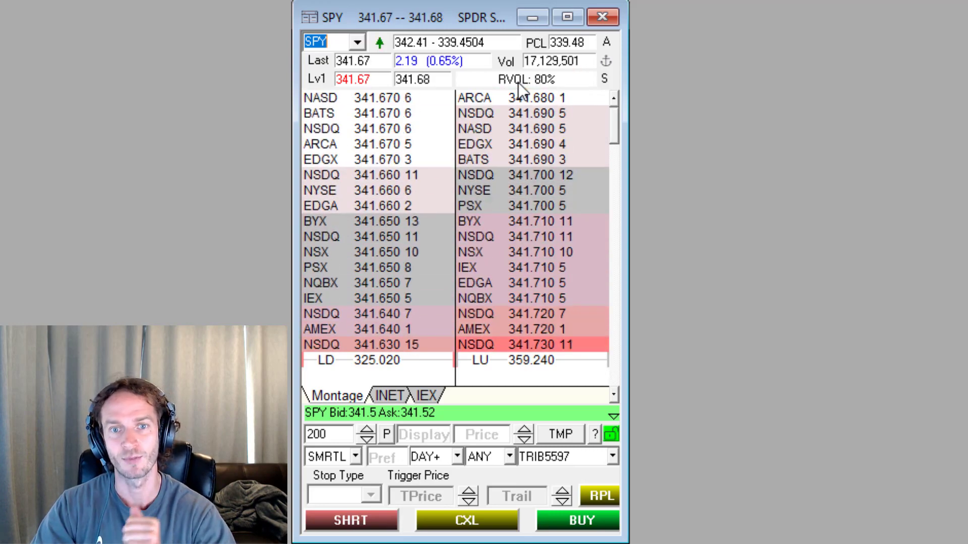
Step: Change the RVOL header field to Bid Ask Size and load AAL into the montage
{"action": "right_click", "coordinate": [519, 82]}
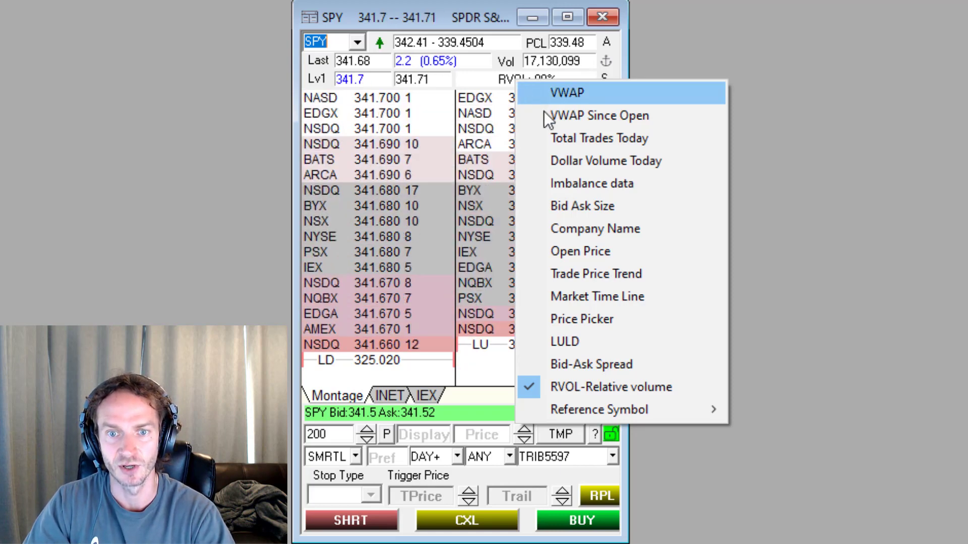
{"action": "left_click", "coordinate": [577, 204]}
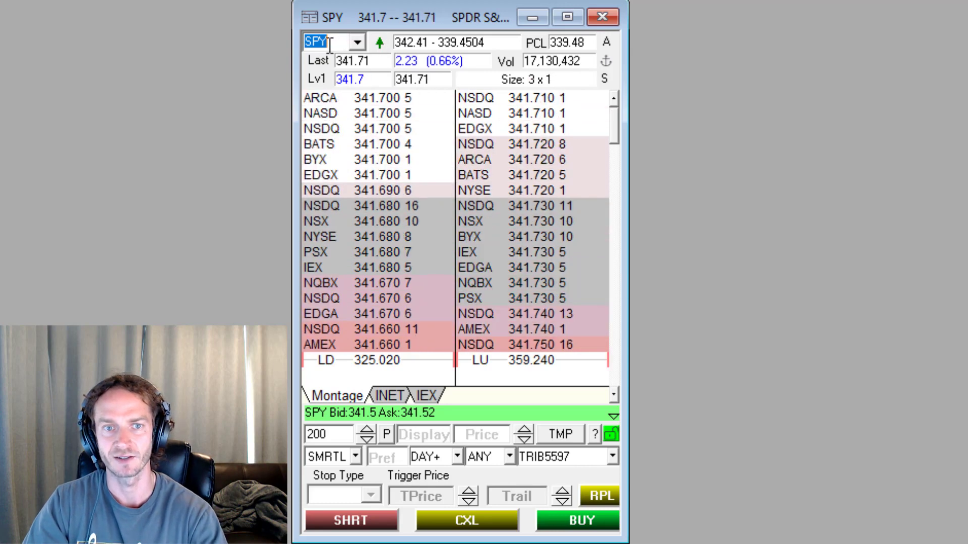
{"action": "type", "text": "AAL"}
{"action": "key", "text": "Return"}
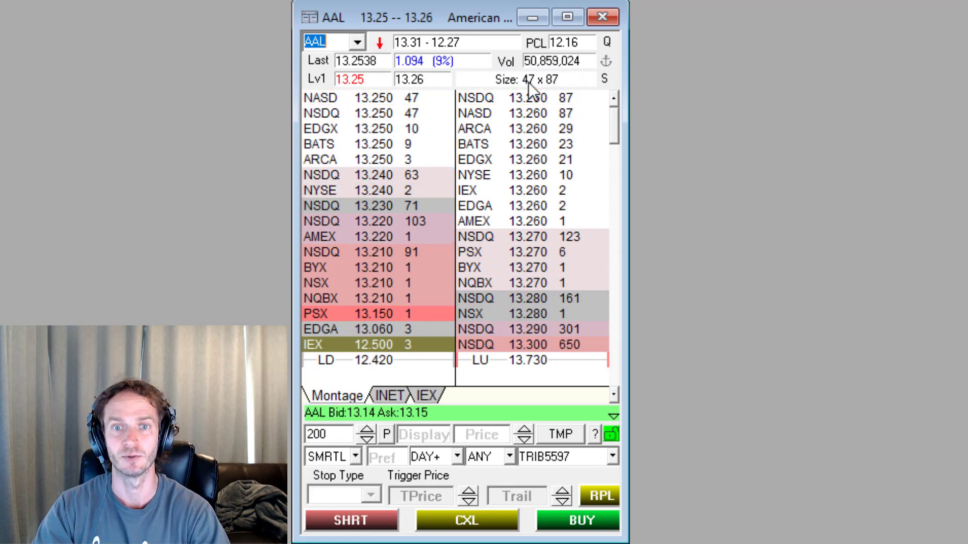
Step: Change the Size header field to Bid-Ask Spread and load TSLA into the montage
{"action": "right_click", "coordinate": [529, 82]}
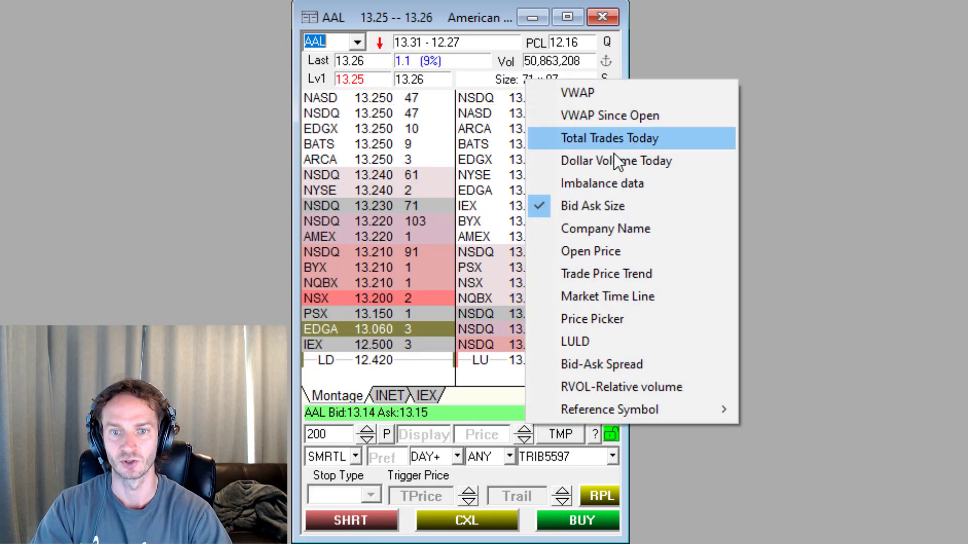
{"action": "left_click", "coordinate": [602, 364]}
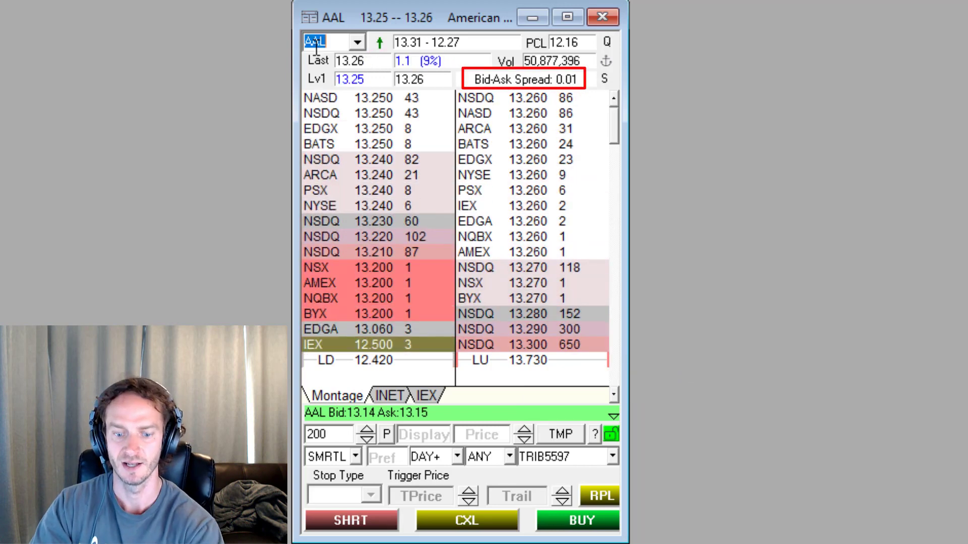
{"action": "type", "text": "TSLA"}
{"action": "key", "text": "Return"}
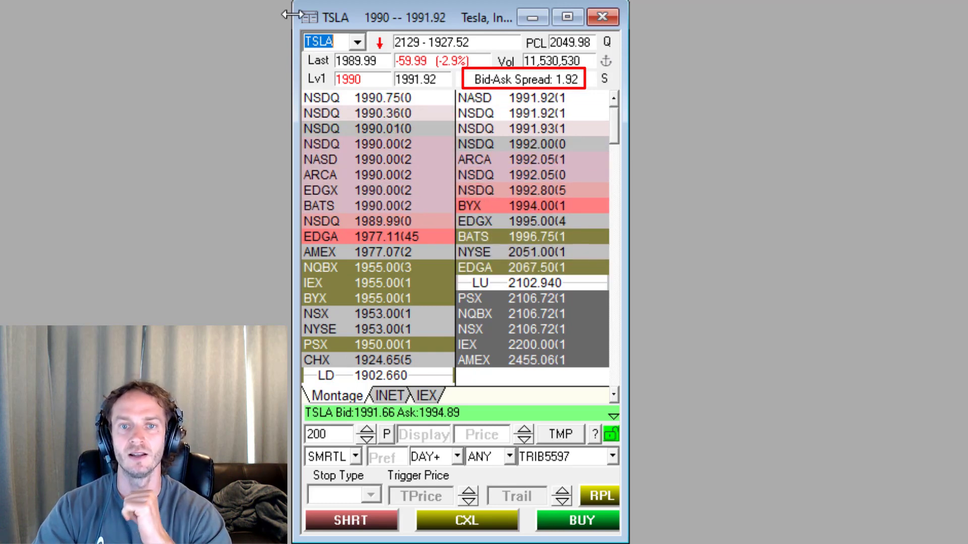
Step: Open the context menu of the TSLA montage's Bid-Ask Spread header field
{"action": "right_click", "coordinate": [512, 80]}
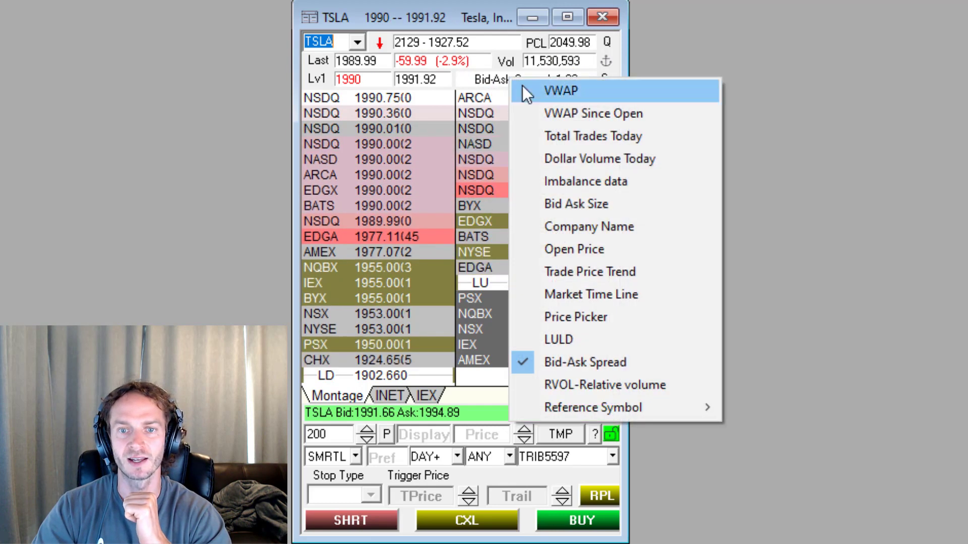